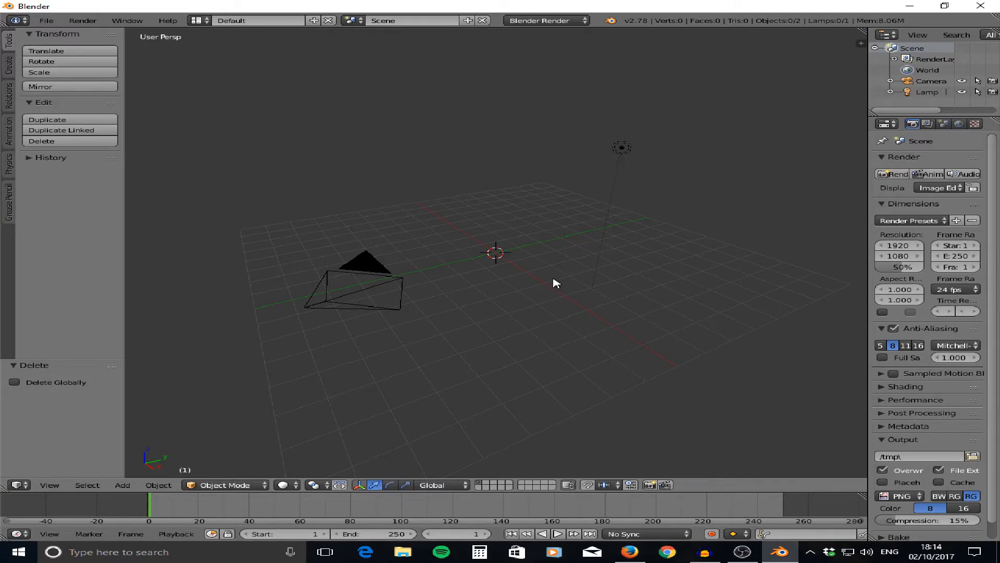
Align the camera to the front view so that it faces the scene's origin straight on
middle_drag(557, 283, 499, 240)
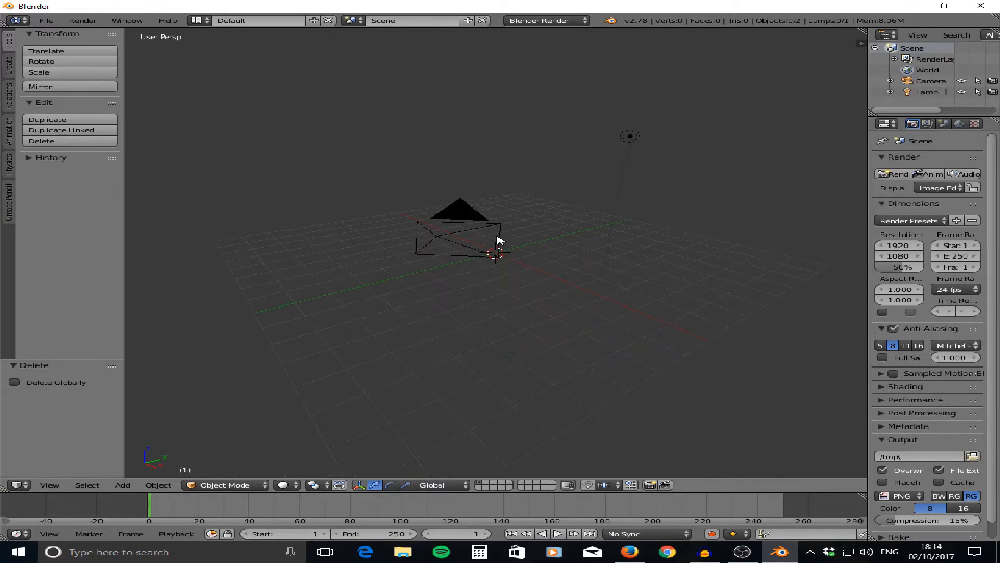
key(KP_1)
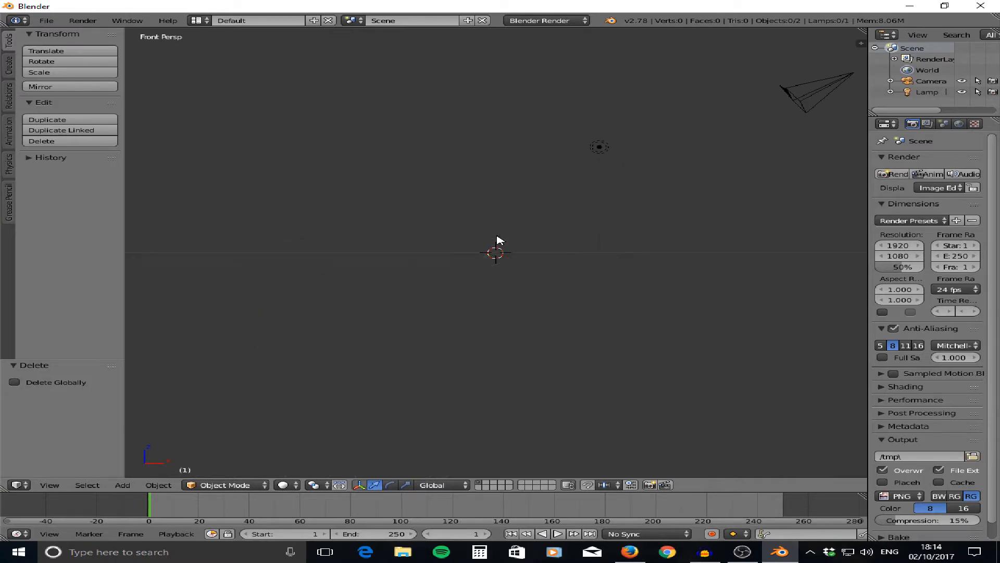
key(ctrl+alt+KP_0)
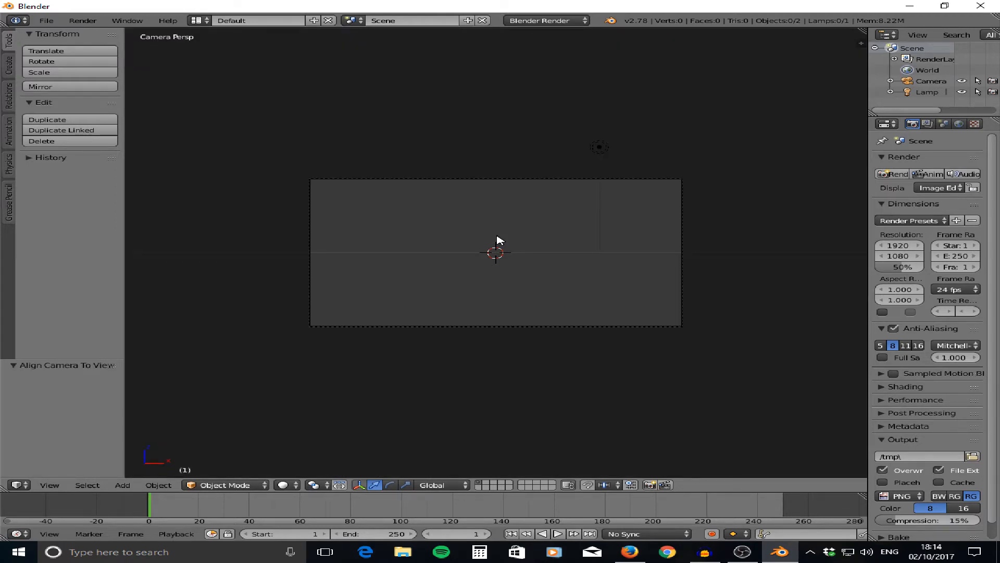
key(KP_1)
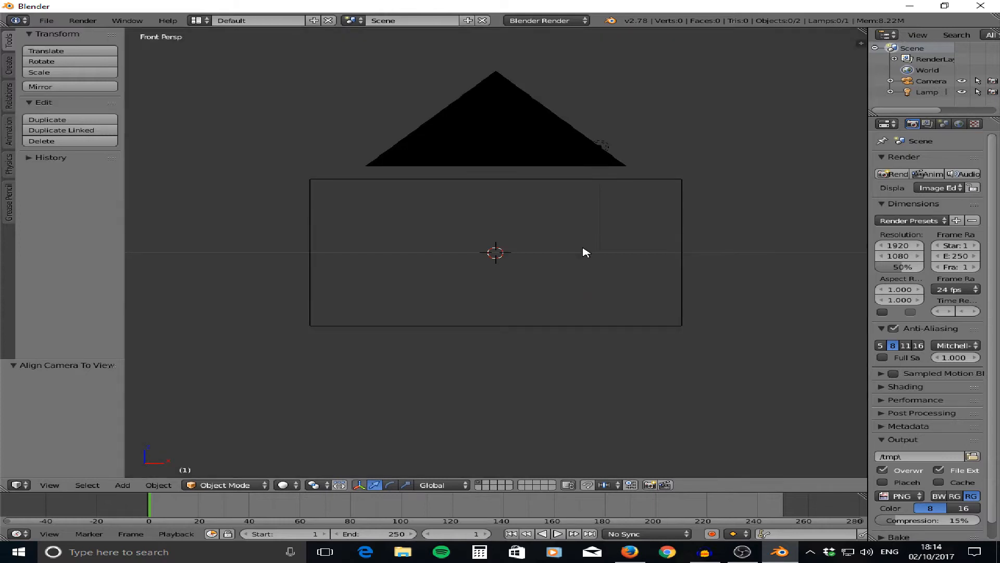
Add a text object at the origin of the scene
scroll(583, 271, down, 5)
middle_drag(585, 245, 569, 286)
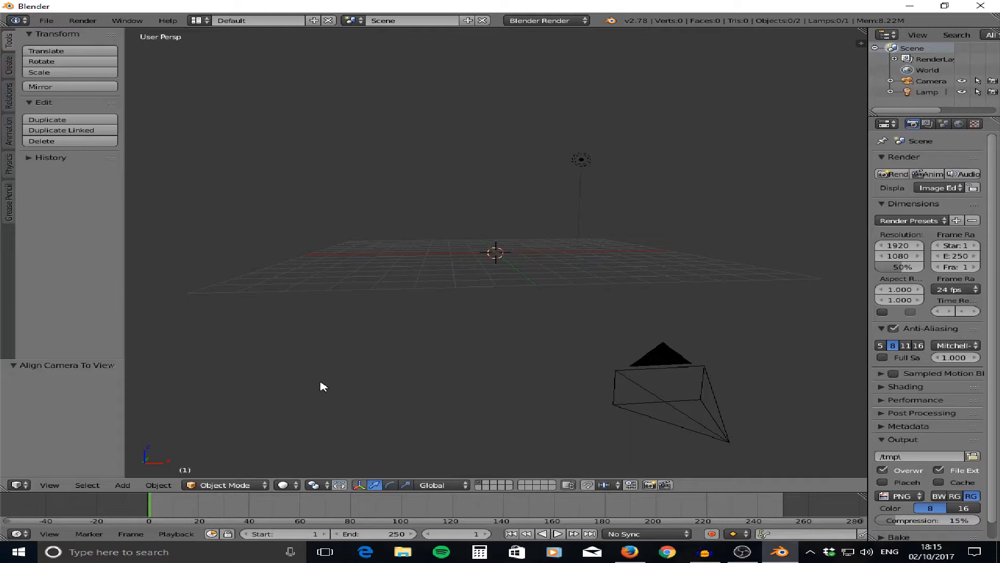
click(133, 487)
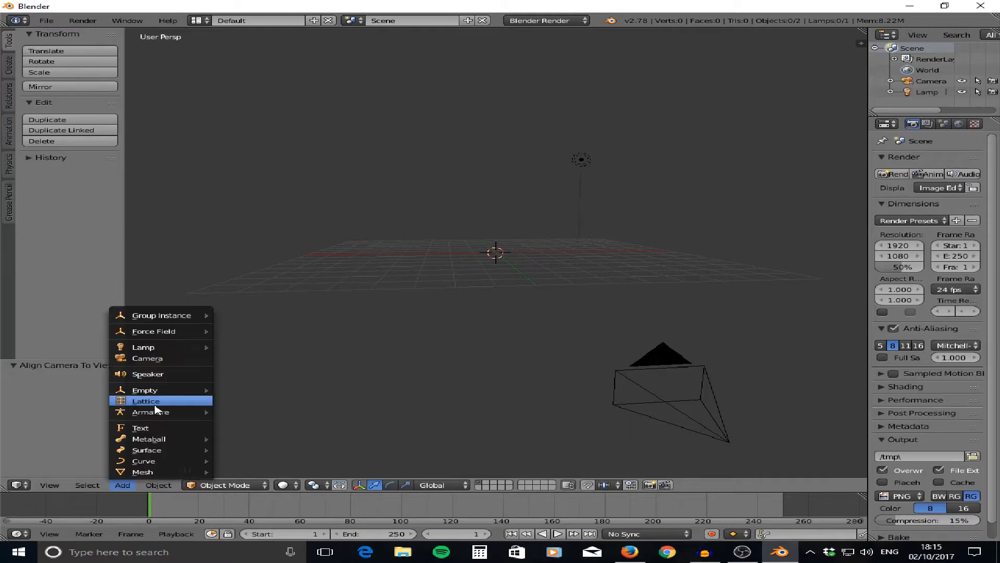
click(168, 429)
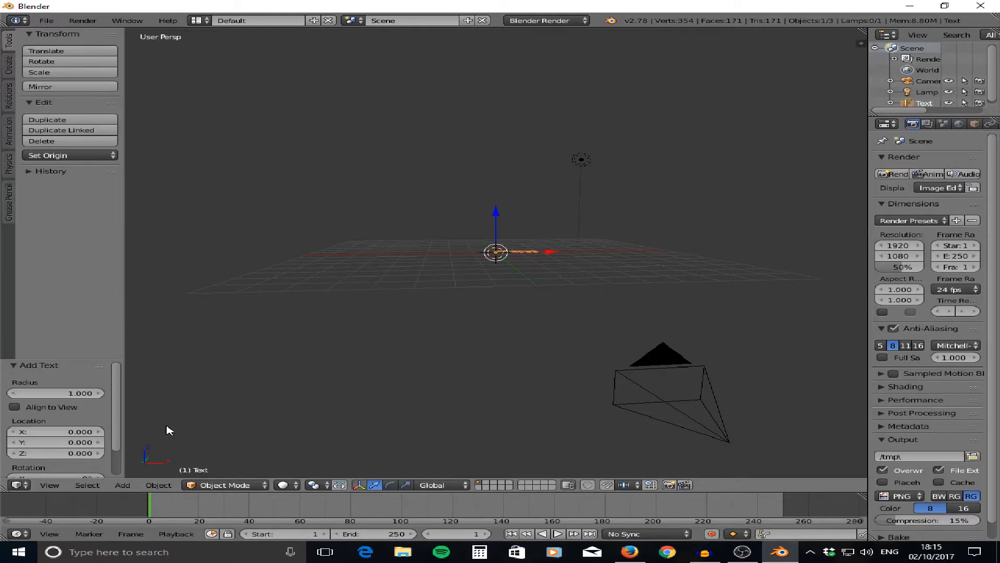
middle_drag(584, 199, 571, 302)
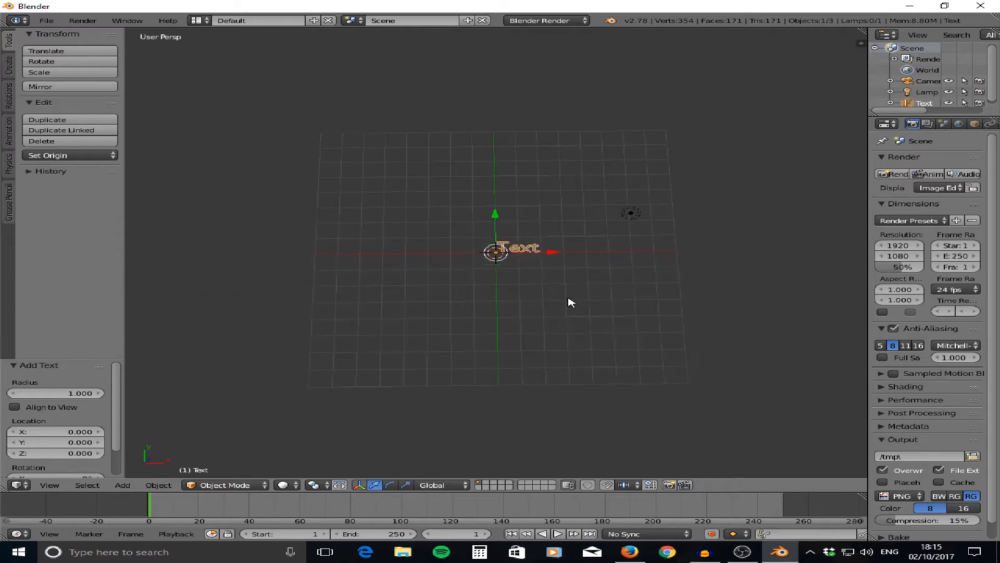
Replace the default wording of the text object with "Venom Films"
key(Tab)
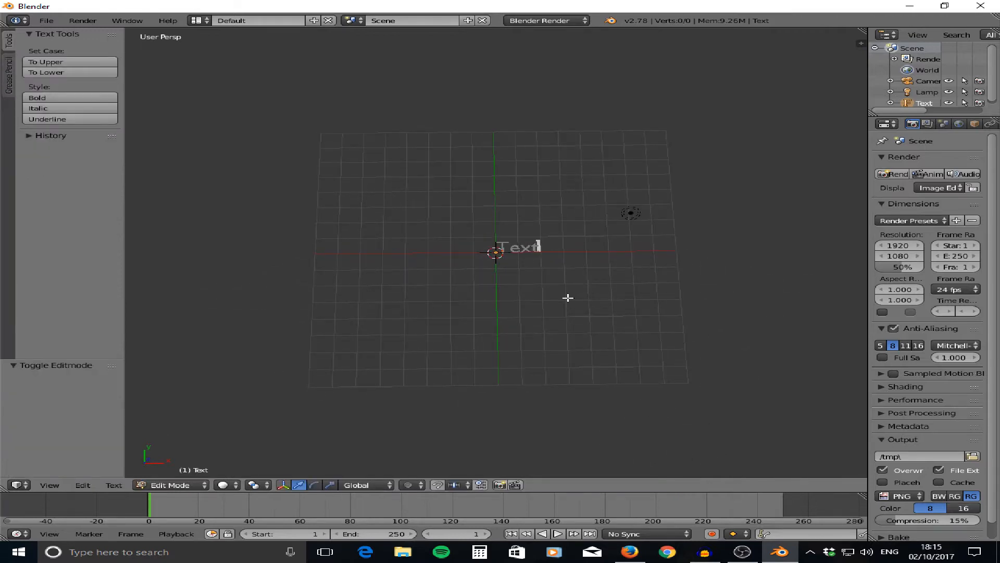
key(BackSpace)
key(BackSpace)
key(BackSpace)
key(BackSpace)
text(Vem)
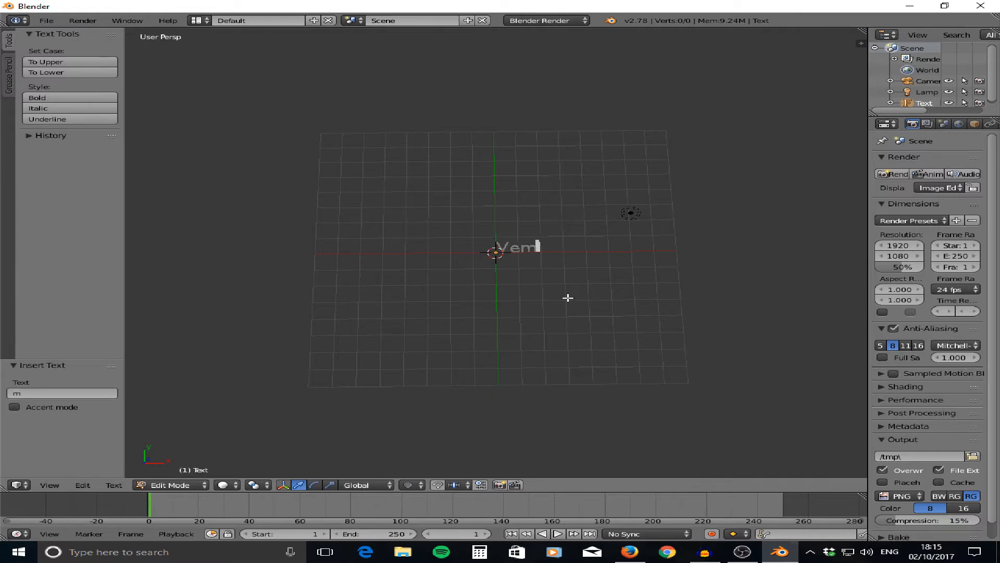
key(BackSpace)
text(nom Films)
key(Tab)
Widen the properties area and set the text's X rotation to 90° so that it stands upright
middle_drag(655, 255, 792, 235)
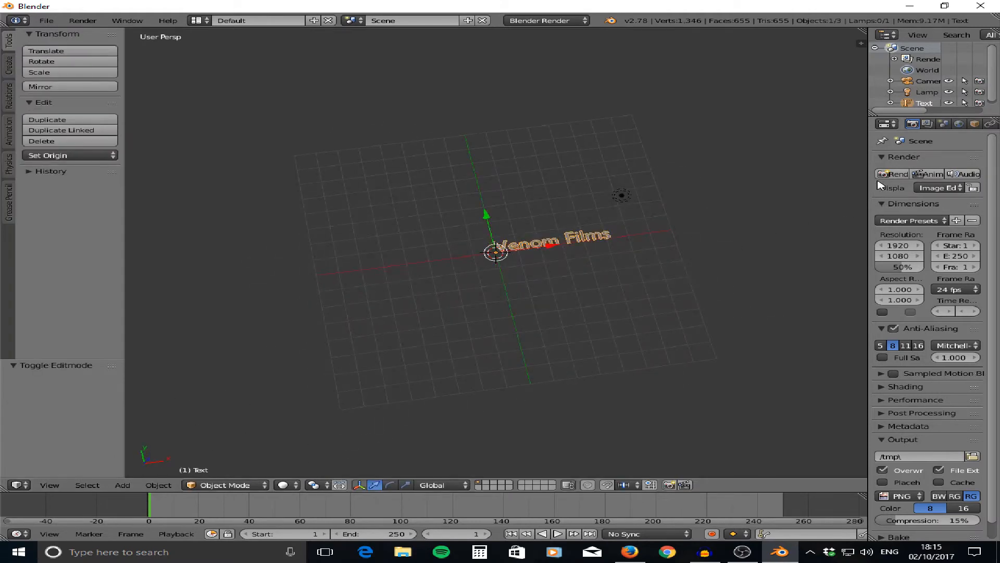
drag(869, 182, 770, 183)
click(877, 125)
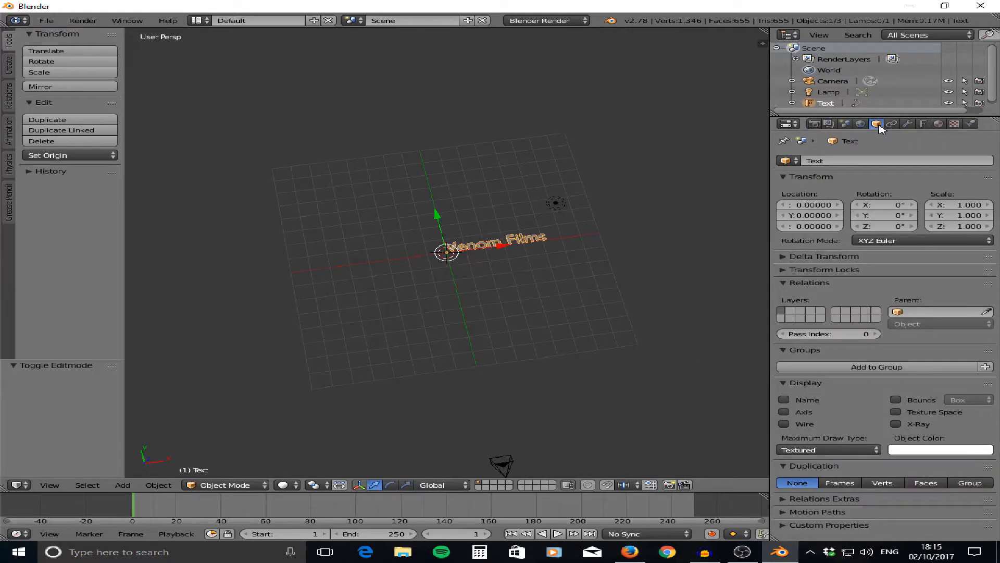
click(877, 205)
key(Return)
middle_drag(514, 328, 497, 233)
Move the text about -1.495 along X and scale it up by about 3.933 while checking the camera frame
key(KP_0)
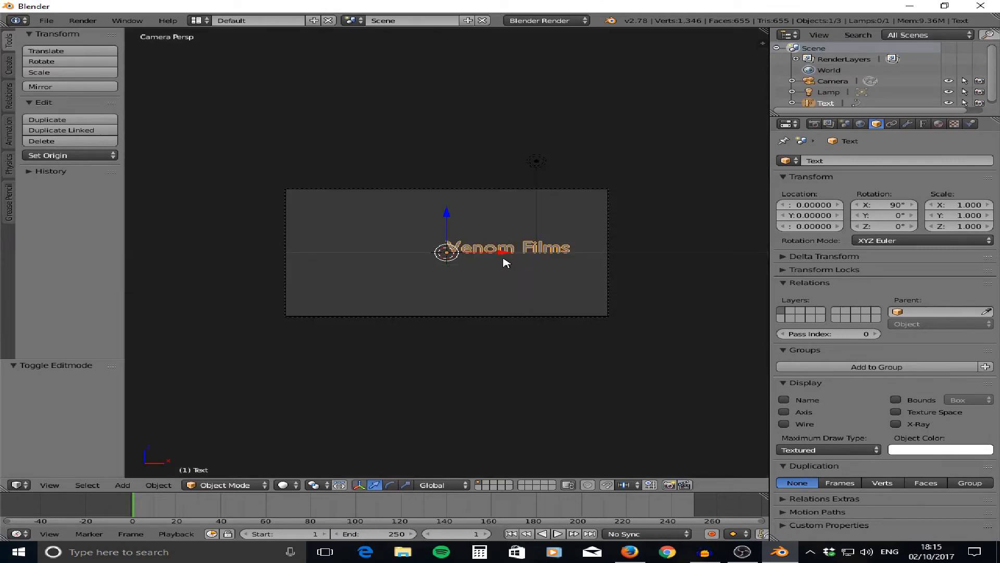
drag(504, 255, 406, 259)
key(KP_0)
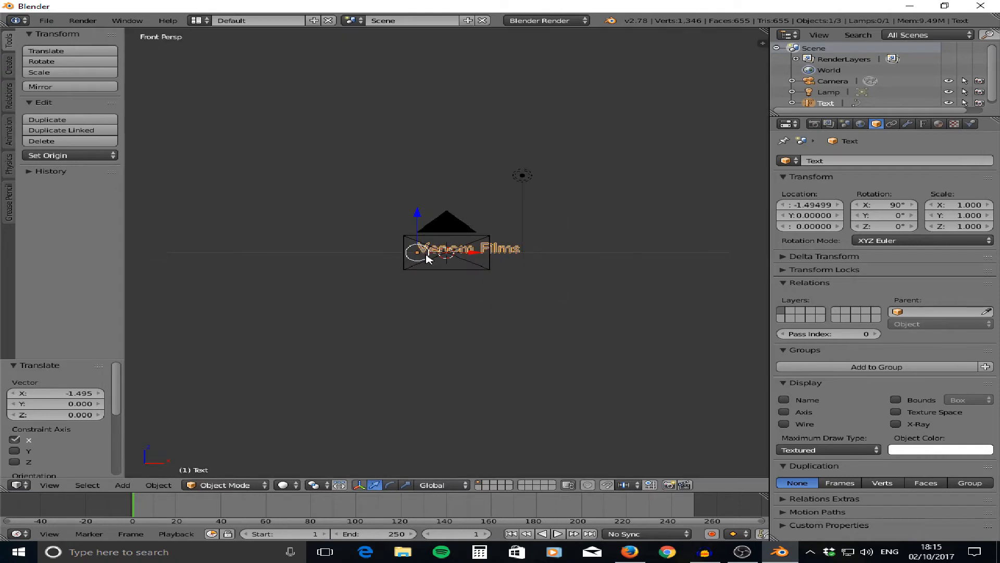
key(KP_0)
key(s)
click(380, 273)
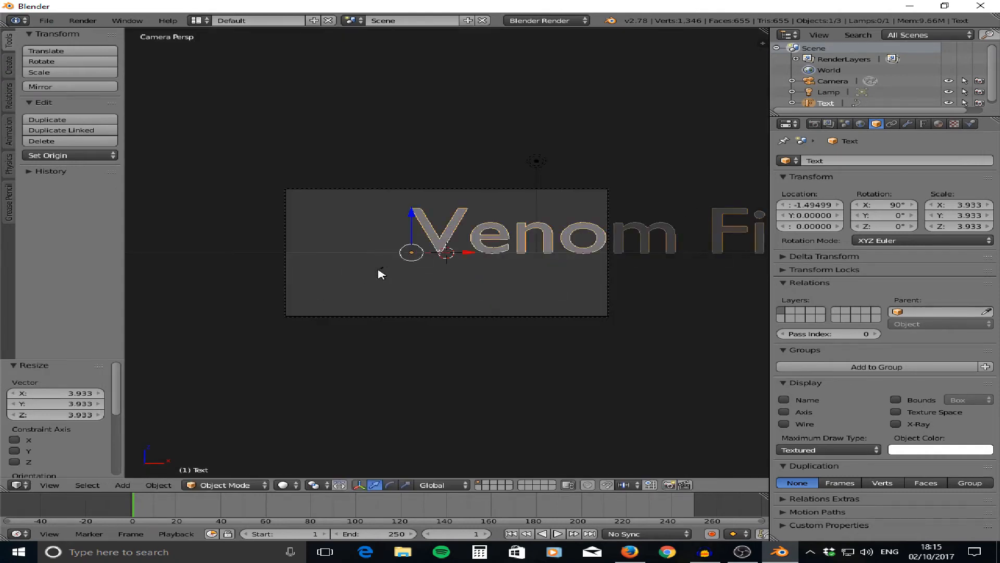
Shift the enlarged text further in negative X and scale it by about 0.573 to fit the camera frame
key(g)
key(x)
click(319, 308)
key(s)
click(306, 306)
Centre the text in the camera frame by moving it to about -5.78 on X and -0.826 on Z
key(g)
key(x)
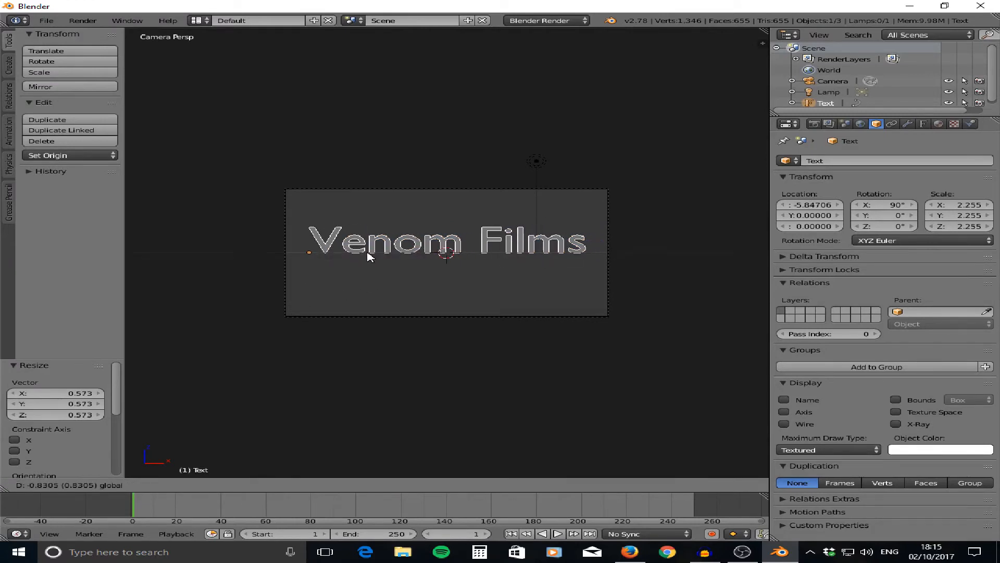
click(369, 257)
key(g)
key(z)
click(315, 233)
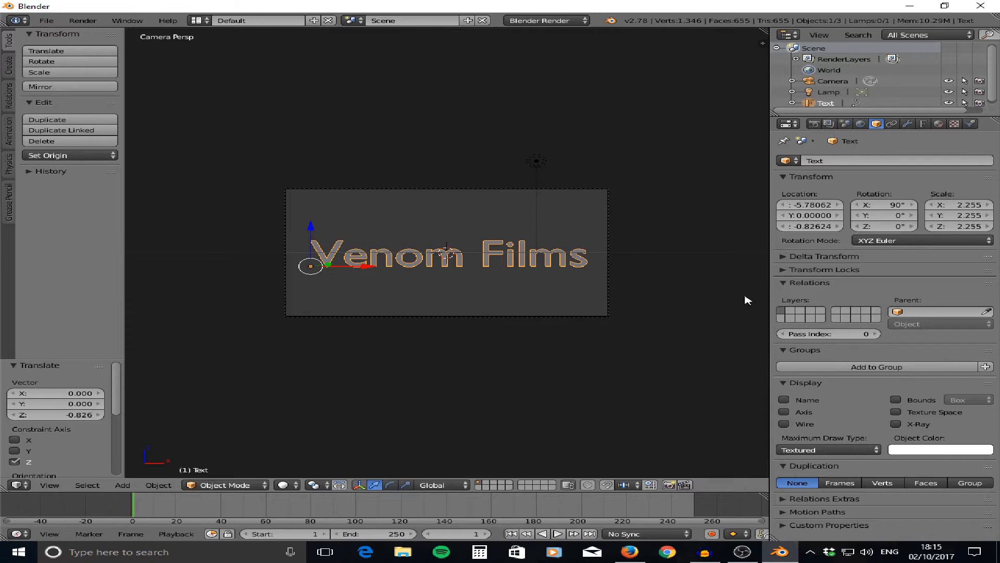
Give the text 3D thickness with an Extrude value of 0.072 and a bevel depth of 0
key(KP_0)
middle_drag(458, 271, 447, 290)
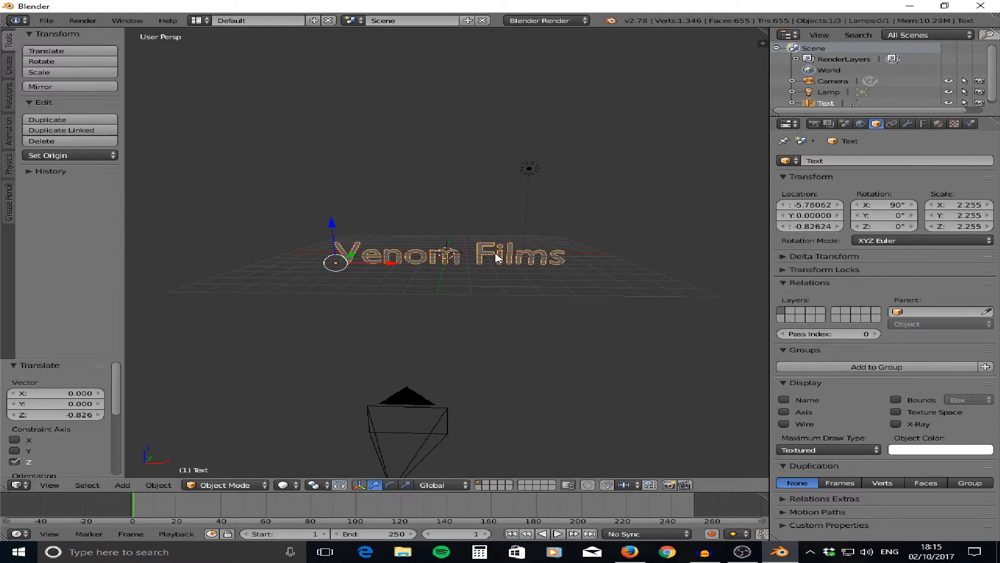
click(924, 124)
drag(808, 313, 836, 312)
middle_drag(370, 272, 551, 264)
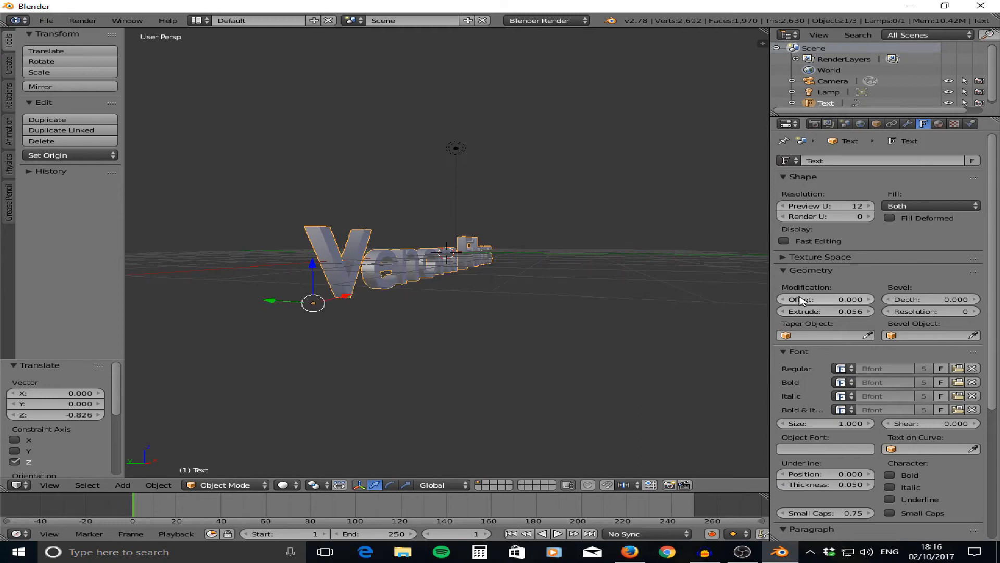
mouse_move(805, 312)
mouse_down()
mouse_move(917, 311)
mouse_move(806, 311)
mouse_up()
drag(922, 300, 885, 300)
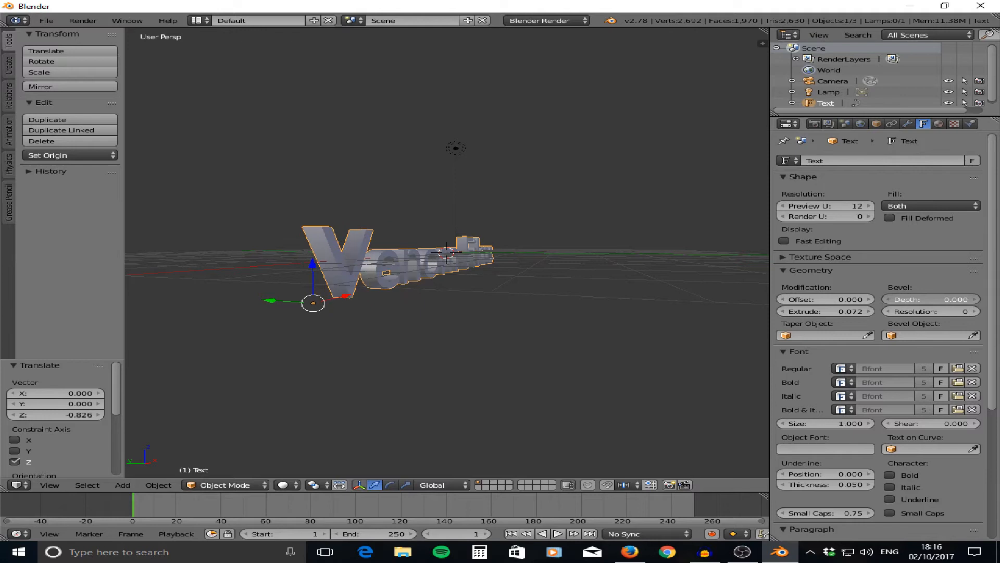
Load Gotham-Black as the text's regular font and move the text about -1.070 along X
click(959, 368)
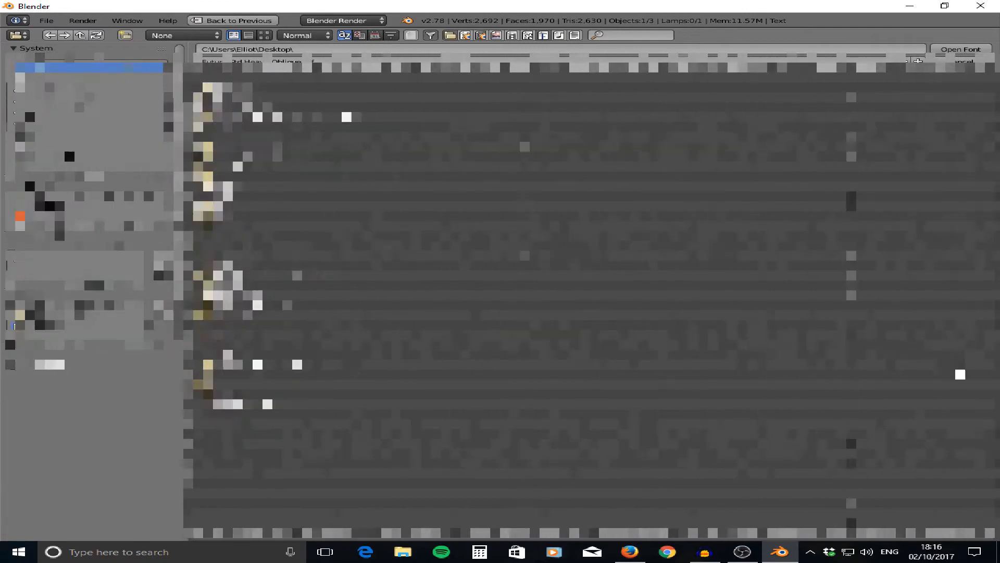
click(957, 51)
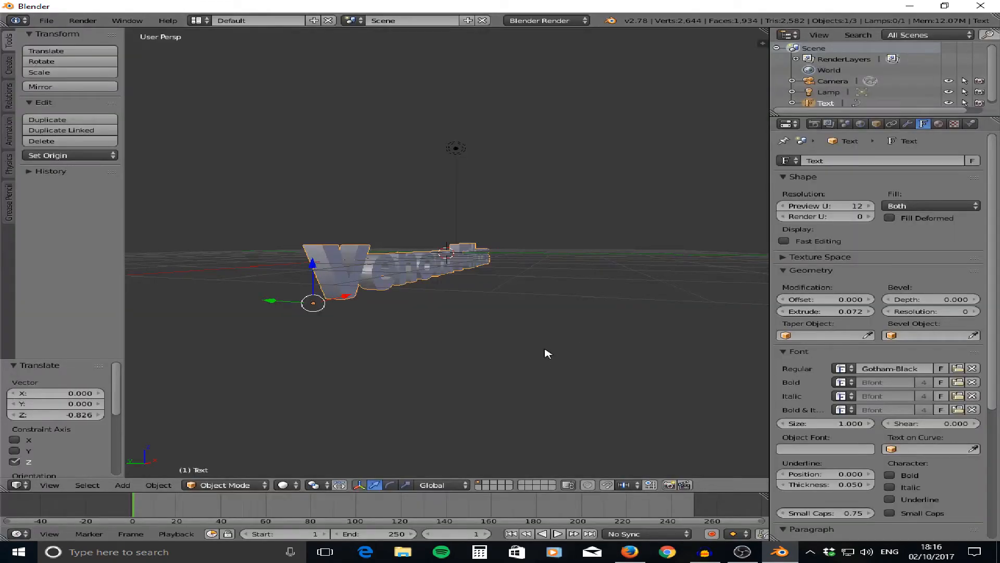
key(g)
key(x)
click(508, 323)
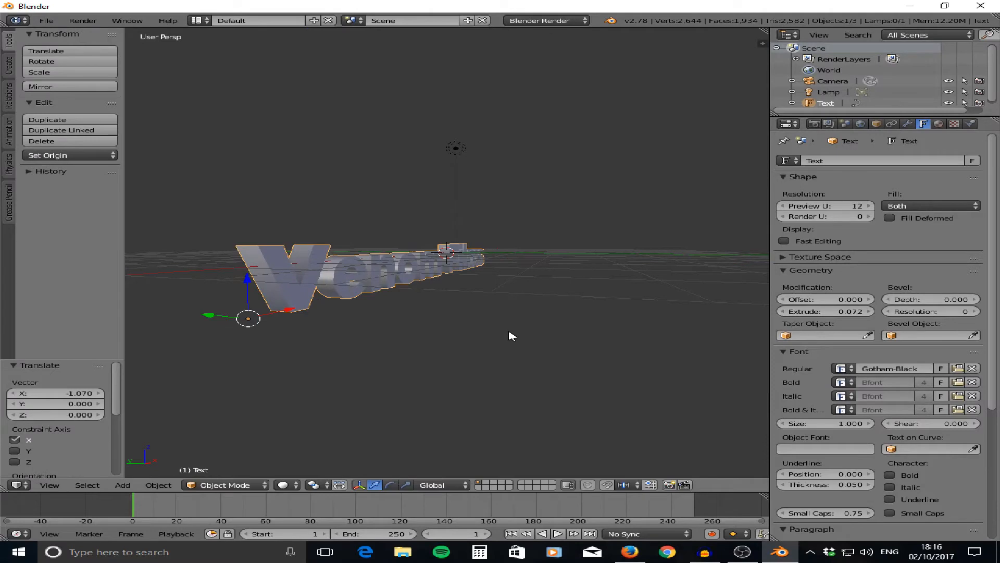
Reposition the text within the camera frame, moving it about 1.300 along X and -0.871 along Z
middle_drag(568, 327, 468, 330)
key(KP_0)
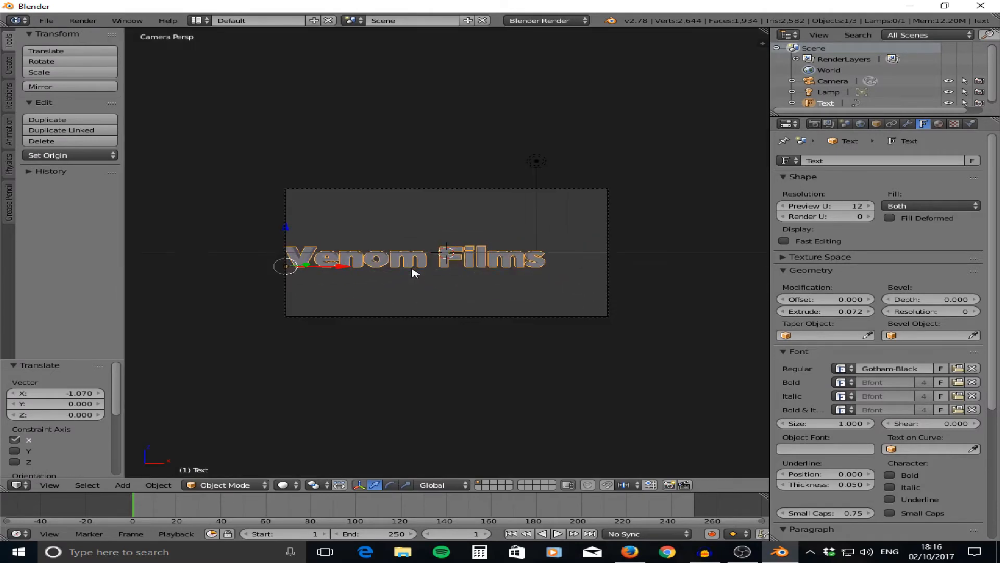
key(g)
key(x)
click(374, 274)
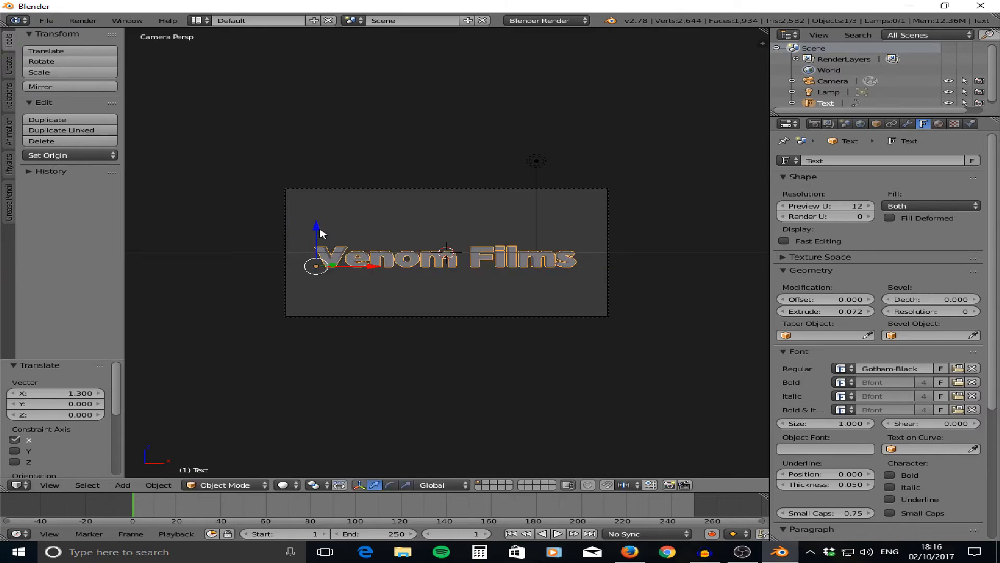
mouse_move(318, 233)
mouse_down()
mouse_move(317, 255)
mouse_move(326, 174)
mouse_move(319, 252)
mouse_move(328, 248)
mouse_up()
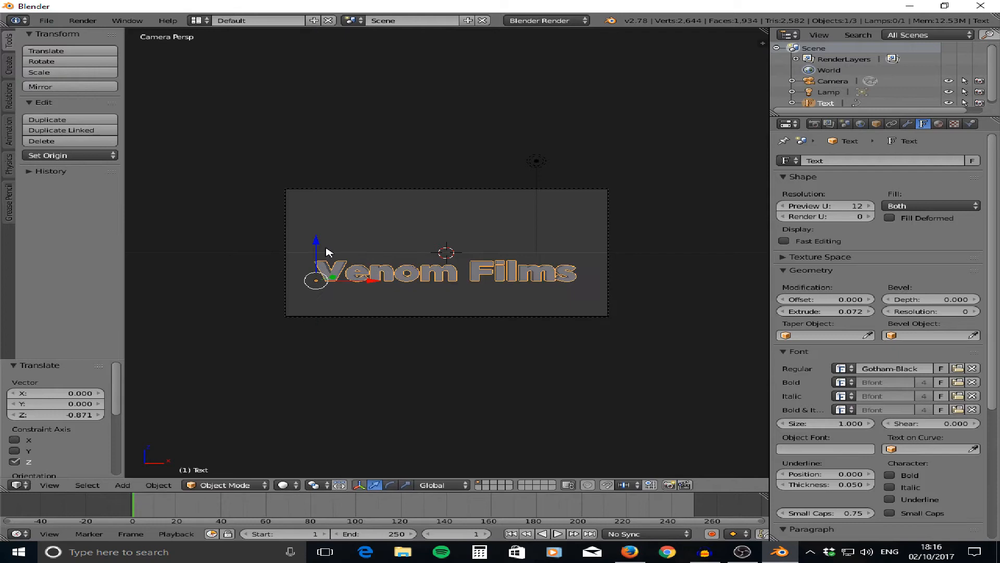
click(229, 341)
Create a new material for the text and set its diffuse colour to black
middle_drag(293, 337, 296, 328)
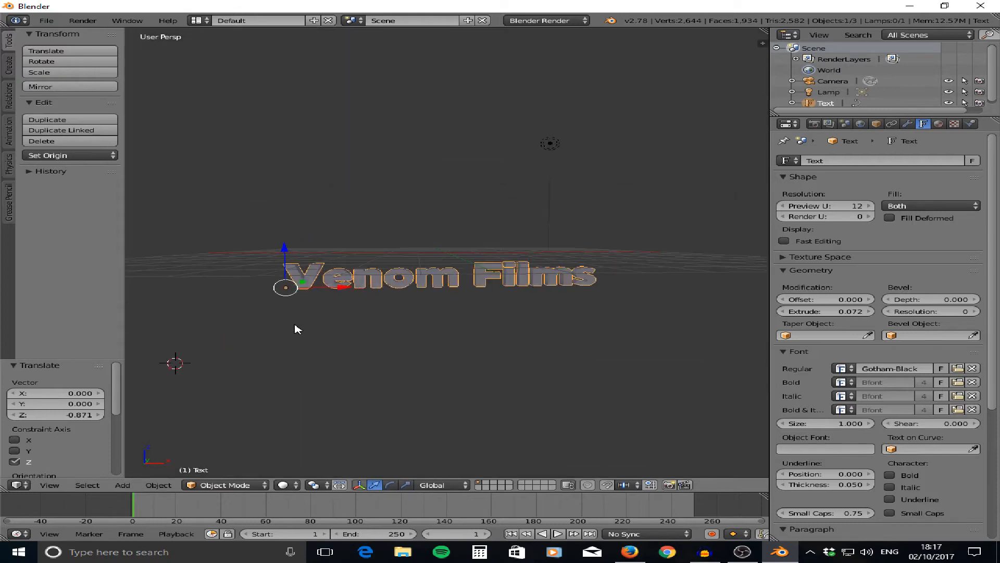
scroll(404, 315, up, 3)
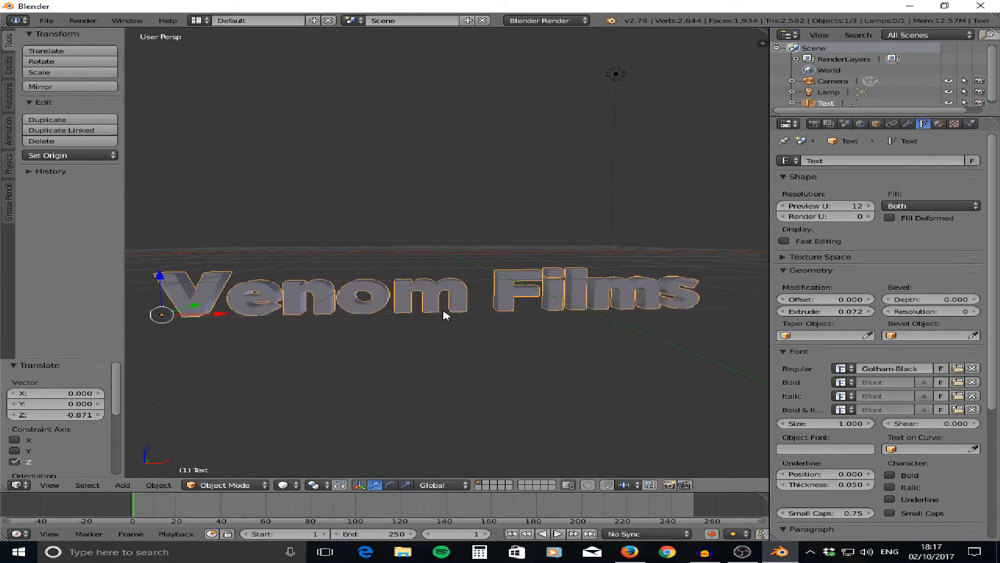
click(939, 124)
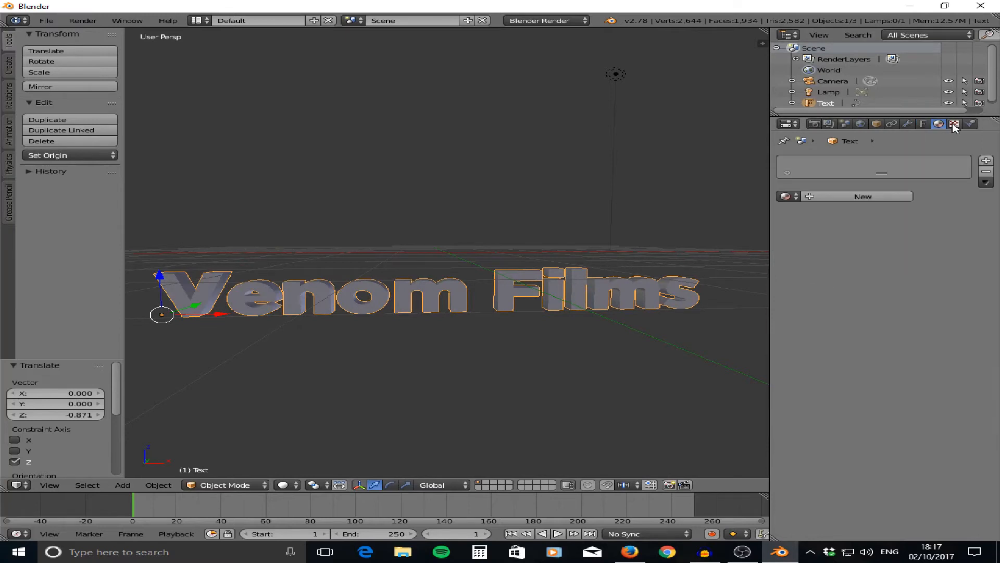
click(860, 196)
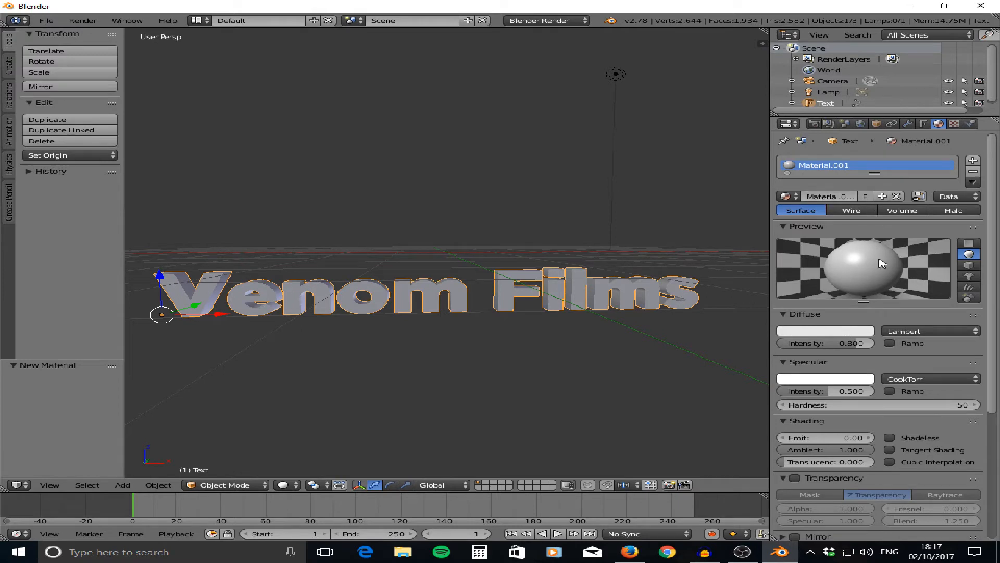
click(845, 332)
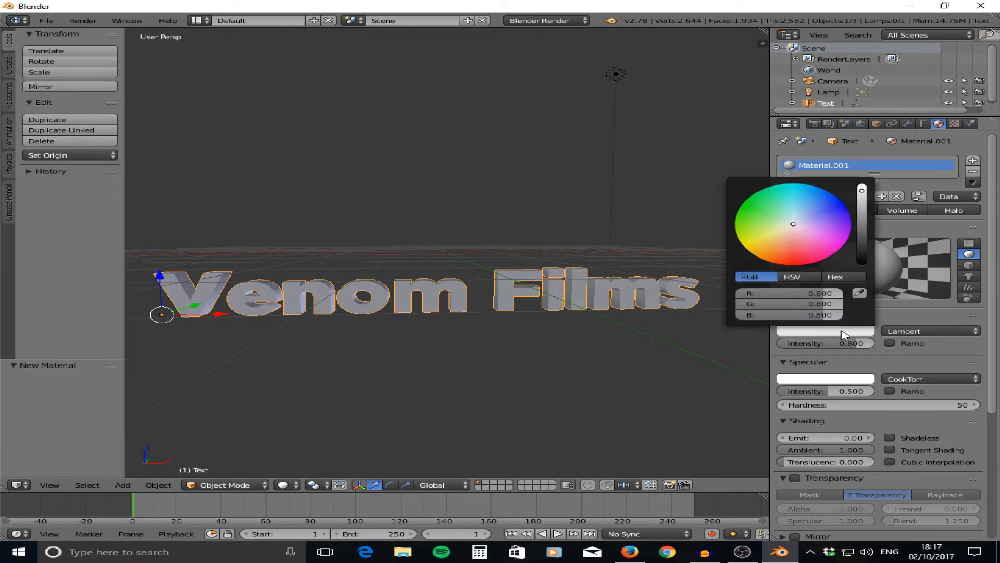
drag(862, 190, 863, 263)
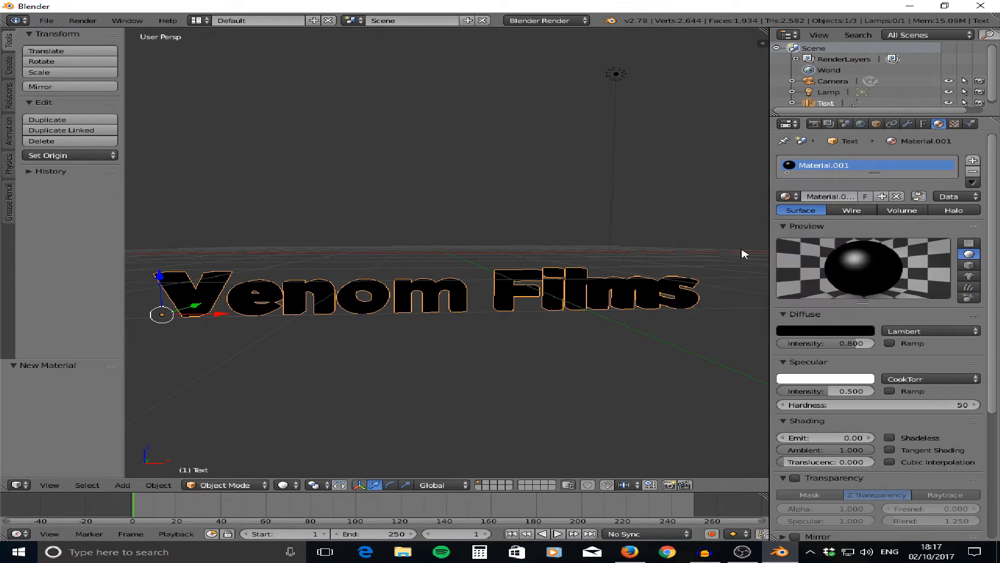
Render the current frame to preview the black text, and return to the 3D scene
key(F12)
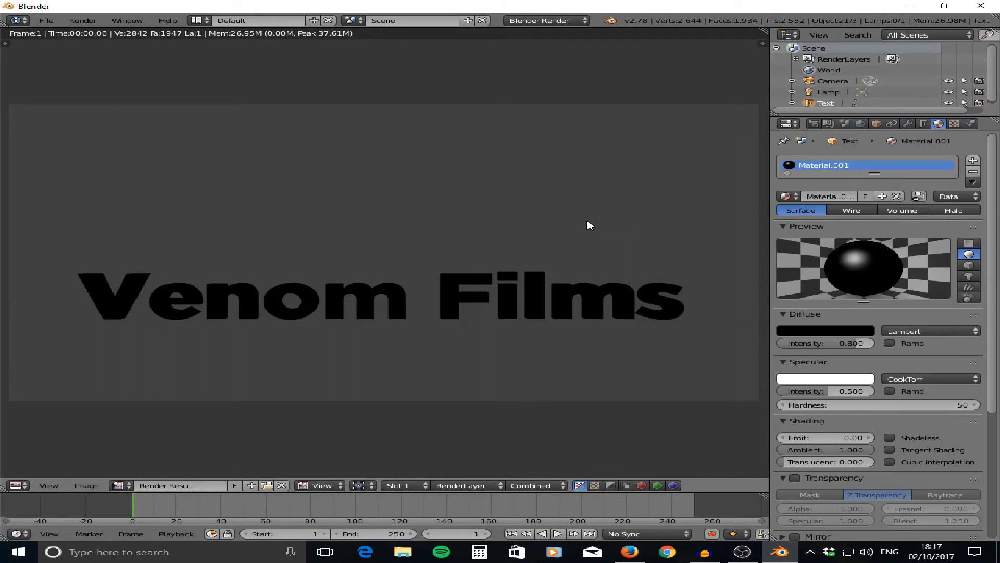
key(Escape)
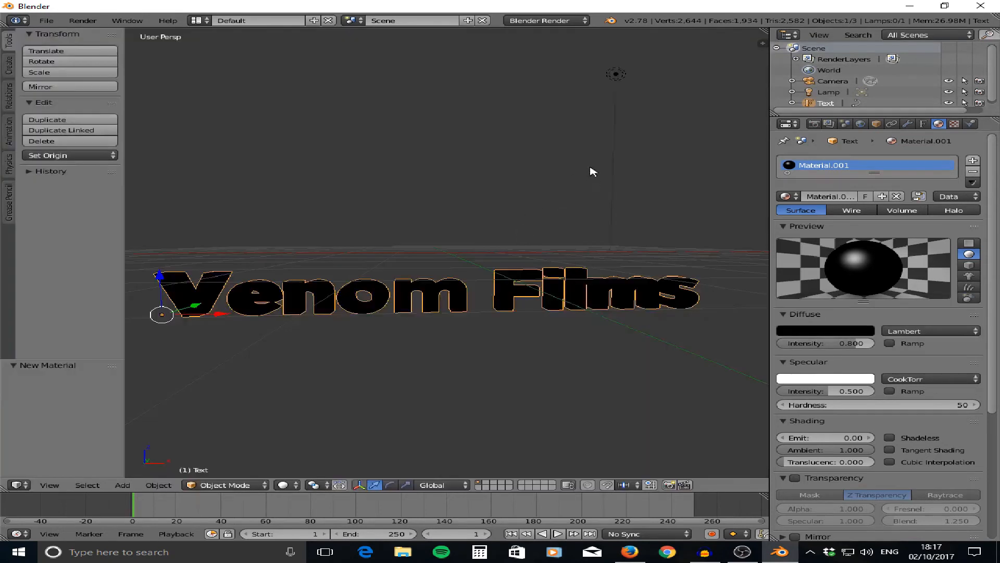
middle_drag(614, 167, 602, 190)
scroll(607, 174, down, 6)
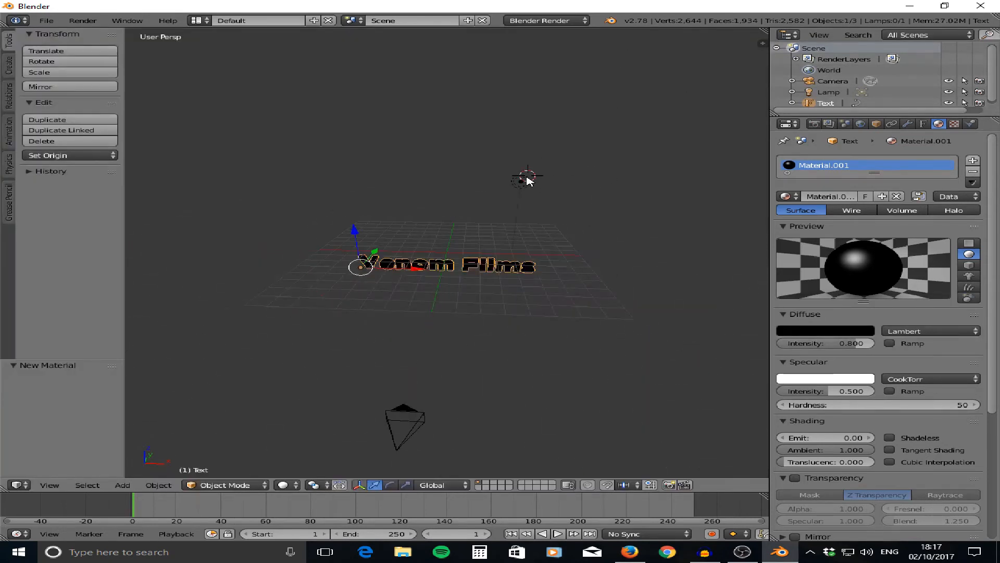
Select the lamp and move it in front of the text, shifting it about -2.070 along X
right_click(528, 183)
middle_drag(615, 190, 543, 216)
drag(556, 213, 394, 275)
drag(394, 326, 364, 300)
middle_drag(299, 300, 386, 255)
scroll(470, 208, up, 3)
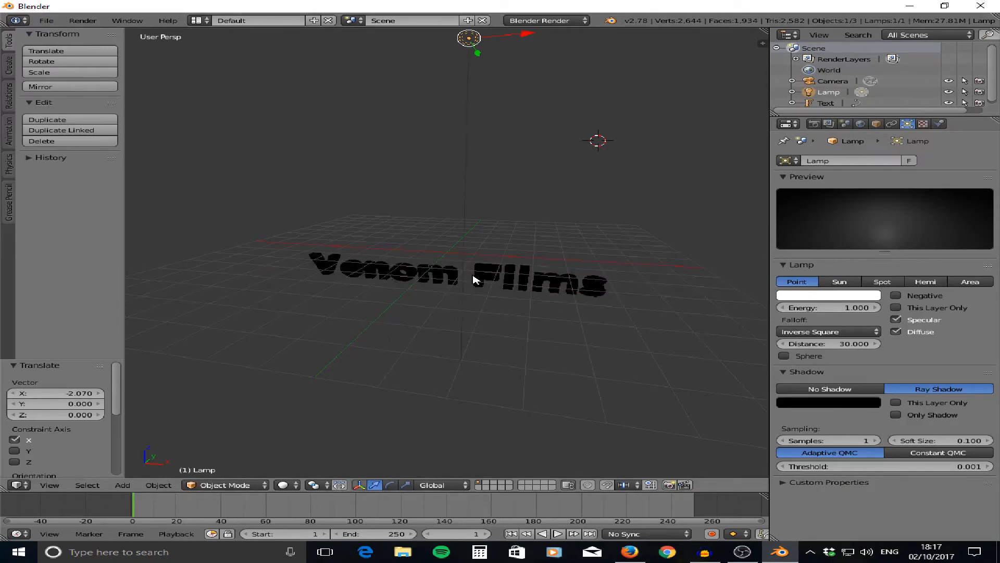
scroll(473, 280, down, 4)
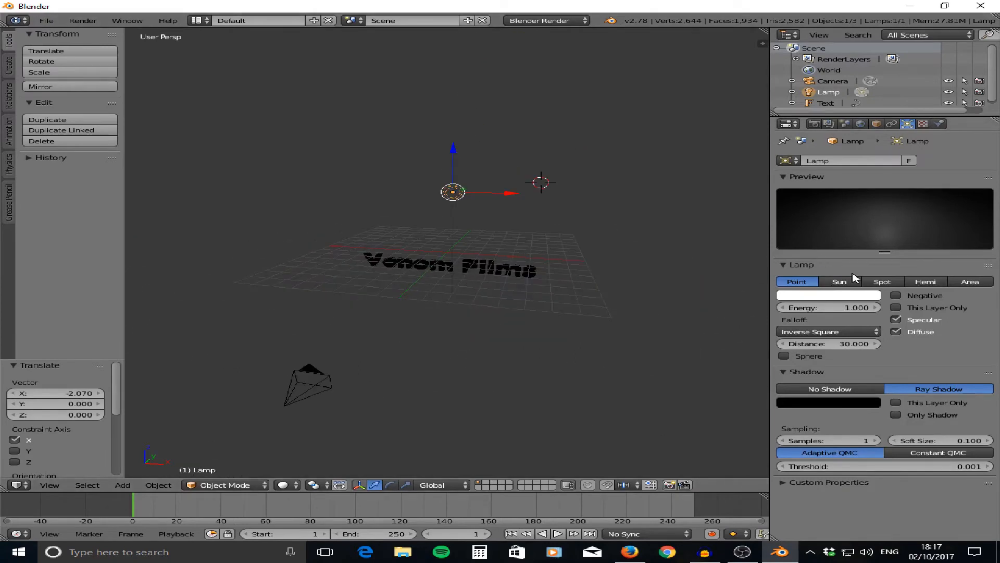
Change the lamp type to Hemi and rotate the lamp about -98.387° around Z so it points towards the text
click(930, 286)
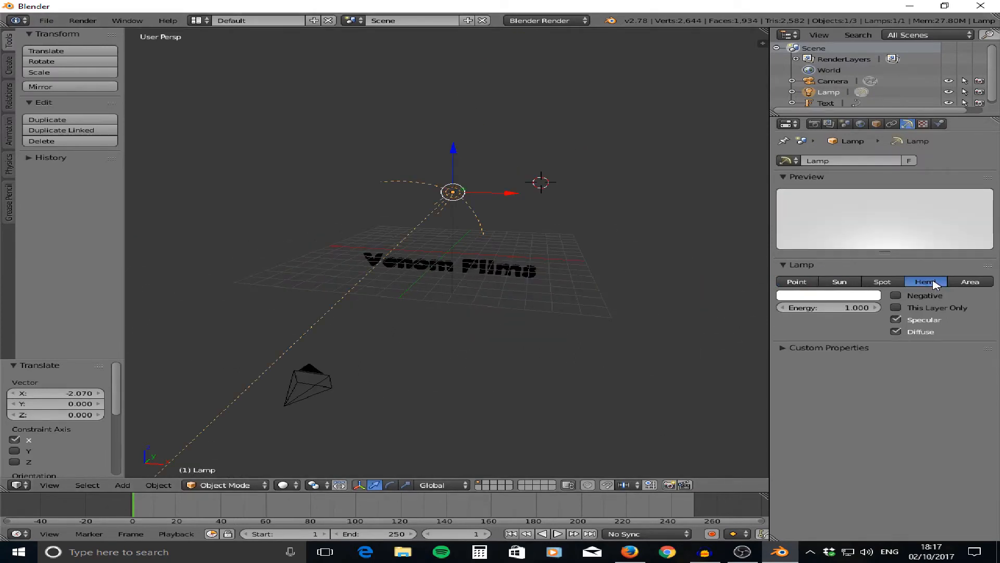
middle_drag(531, 252, 499, 282)
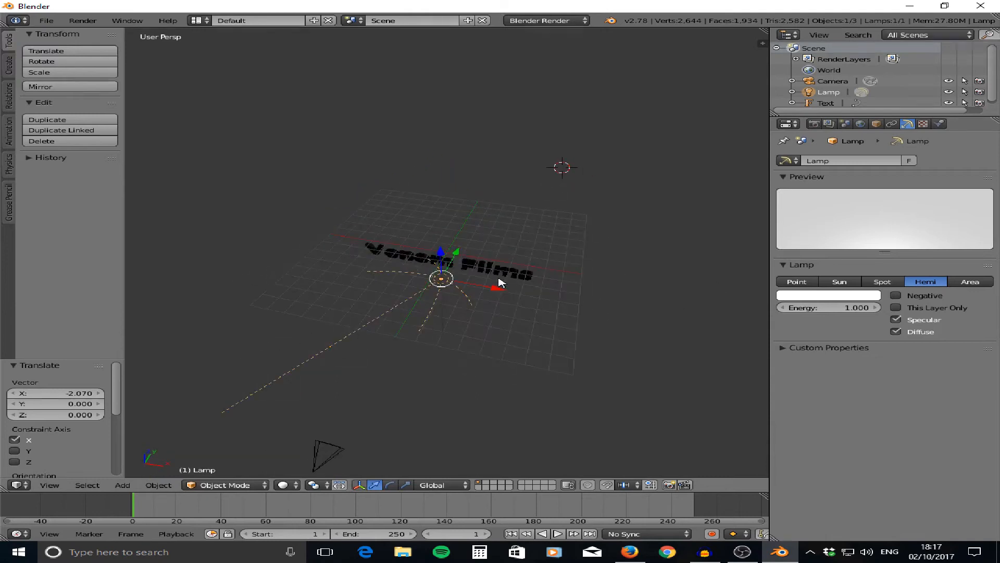
click(390, 486)
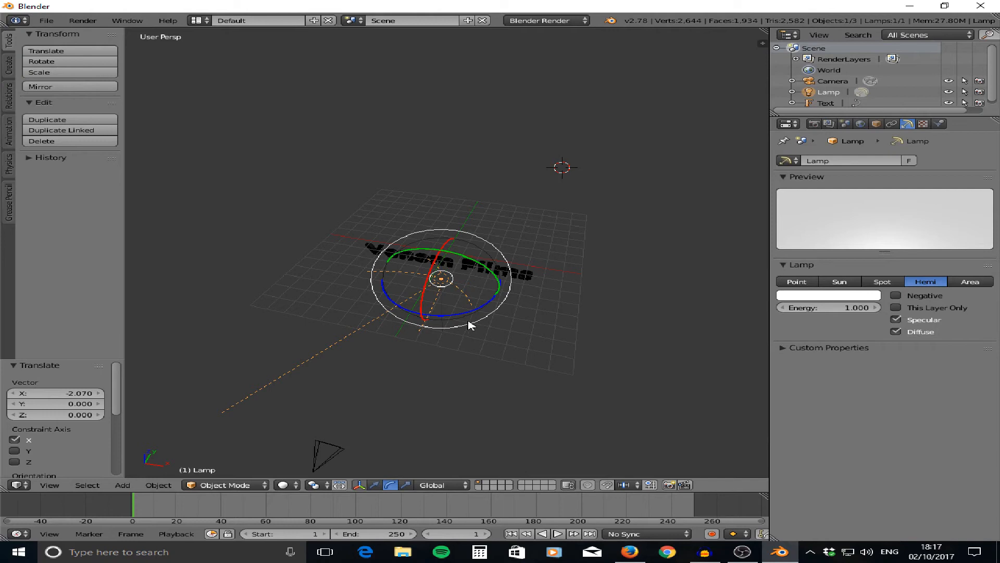
drag(465, 315, 313, 311)
middle_drag(511, 345, 383, 291)
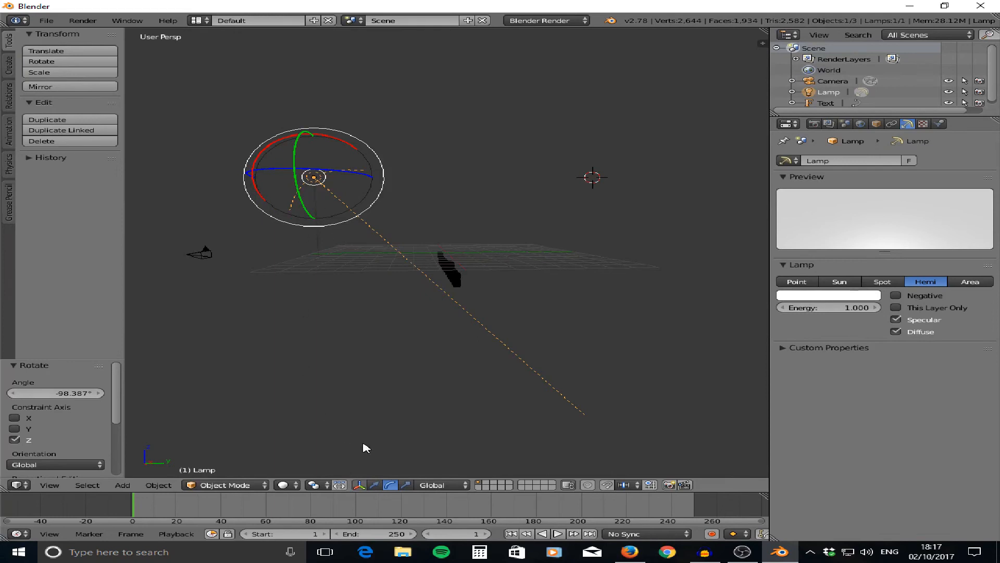
Move the lamp about -1.672 along Z and aim it at the text by rotating it around X, finishing with about -2.135°
click(374, 485)
drag(309, 143, 306, 168)
click(391, 485)
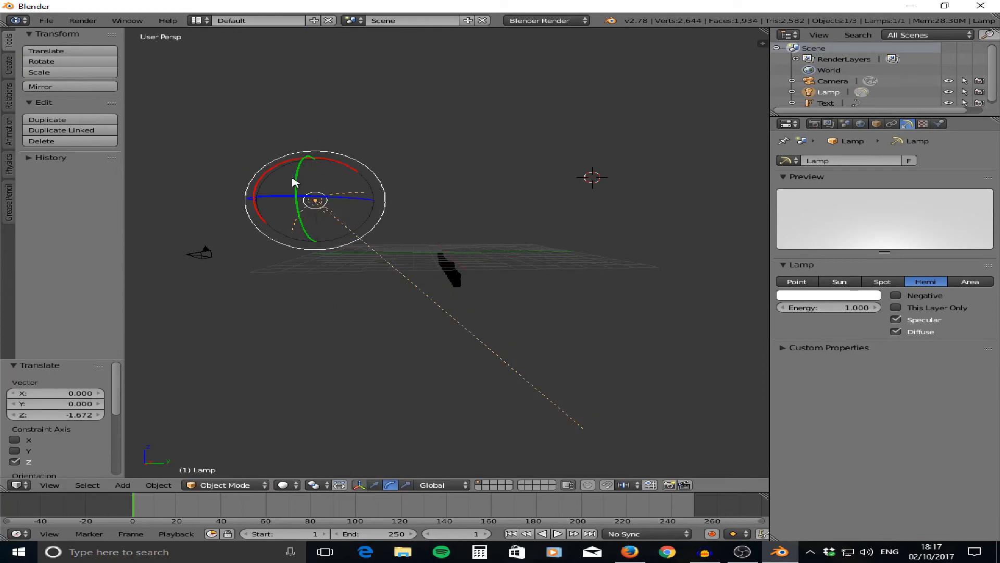
mouse_move(270, 187)
mouse_down()
mouse_move(264, 174)
mouse_move(263, 199)
mouse_up()
middle_drag(250, 290, 458, 290)
drag(585, 205, 587, 211)
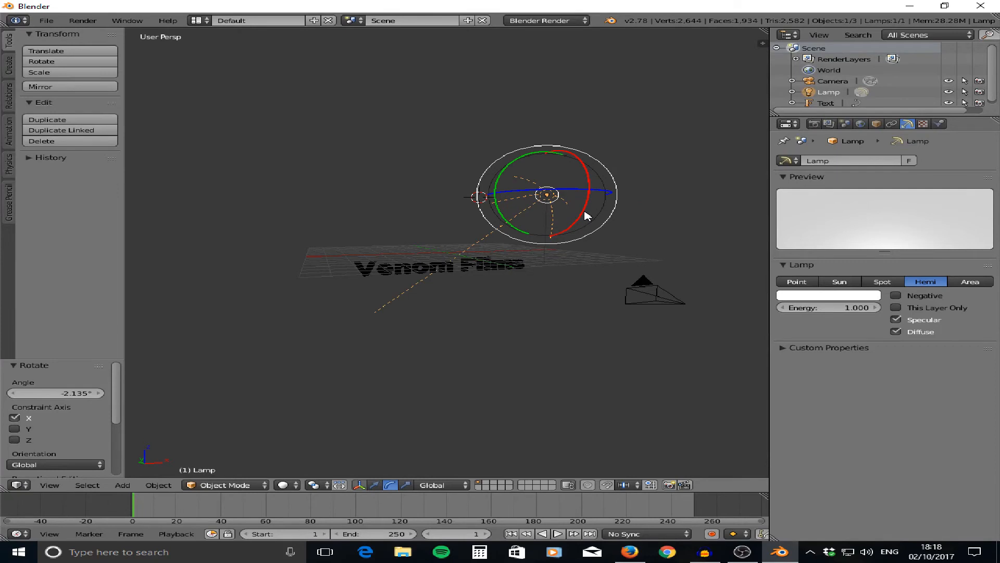
Preview the lighting in a render, set the lamp's energy to 0.070, and return to the 3D scene
key(F12)
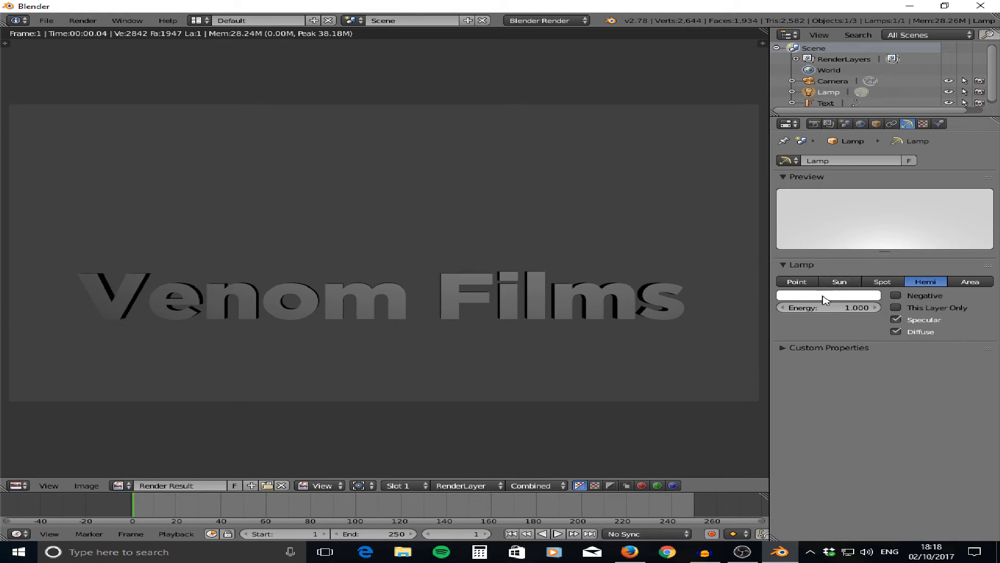
drag(852, 307, 847, 308)
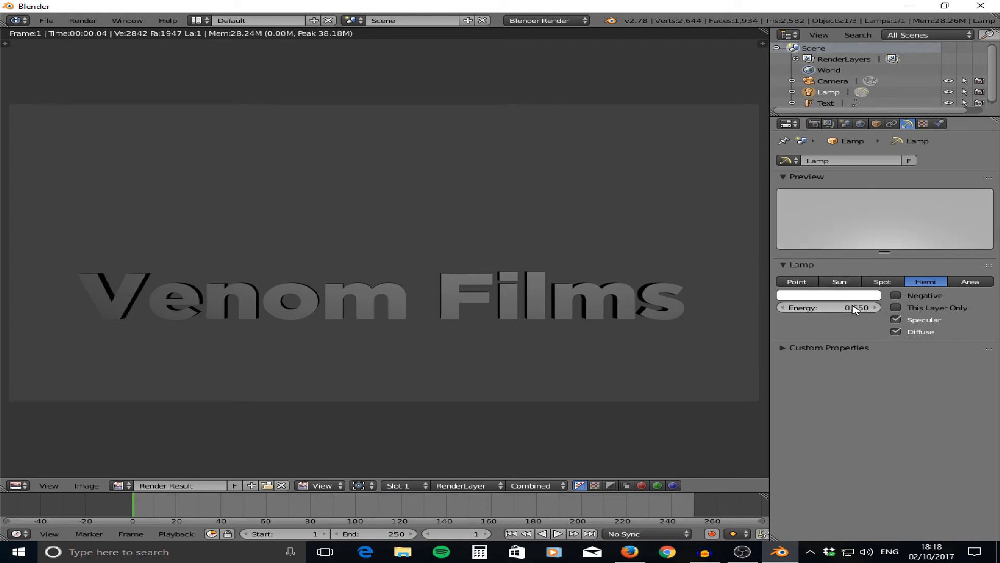
mouse_move(854, 308)
mouse_down()
mouse_move(862, 313)
mouse_move(835, 312)
mouse_up()
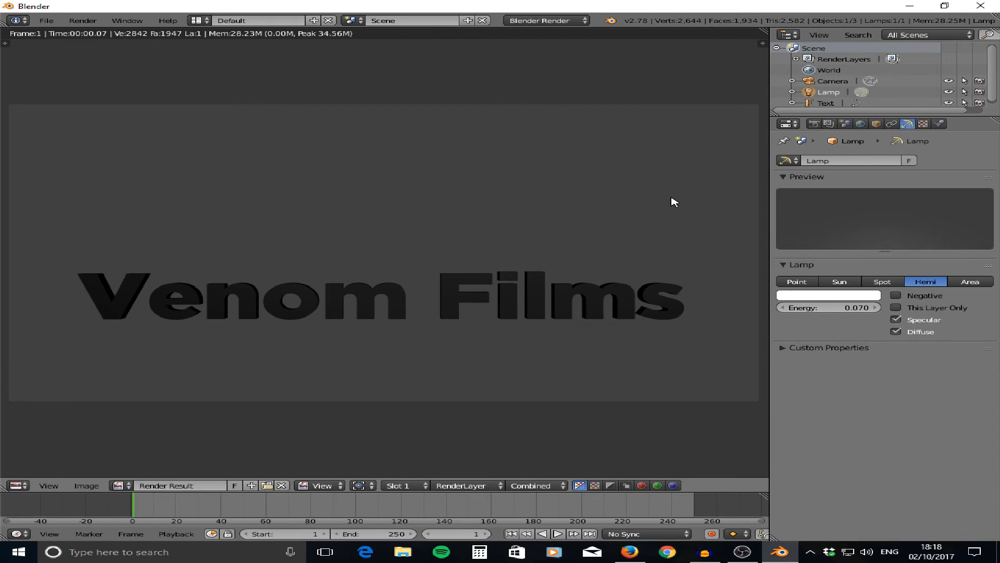
key(Escape)
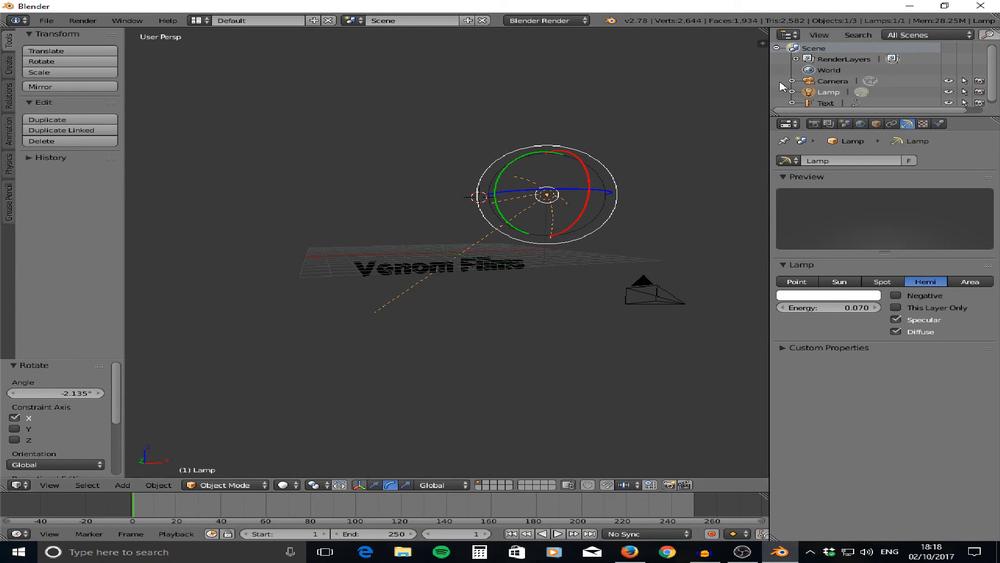
Set the render shading's alpha mode to Transparent, check the background in a test render, and return to the 3D scene
click(814, 123)
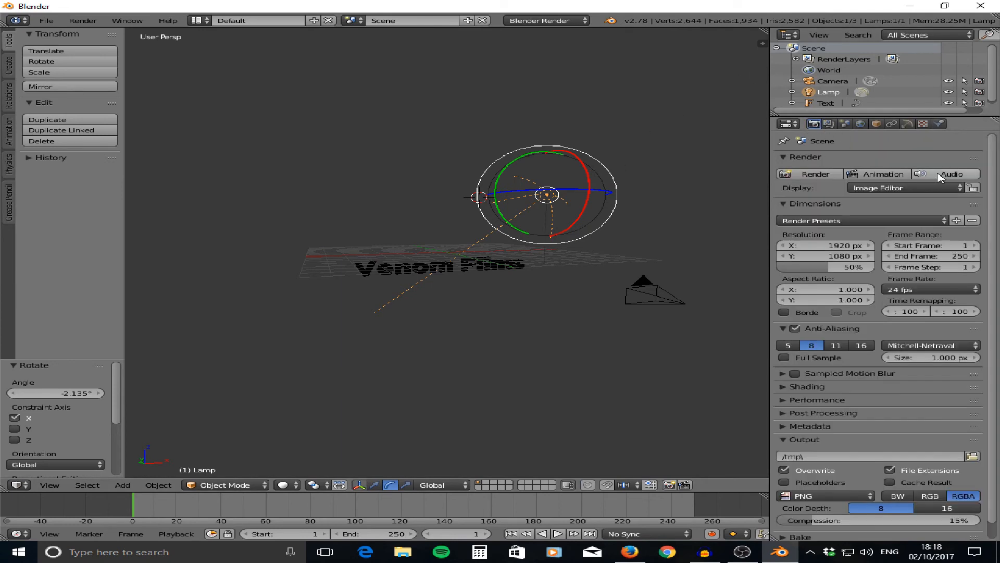
click(781, 387)
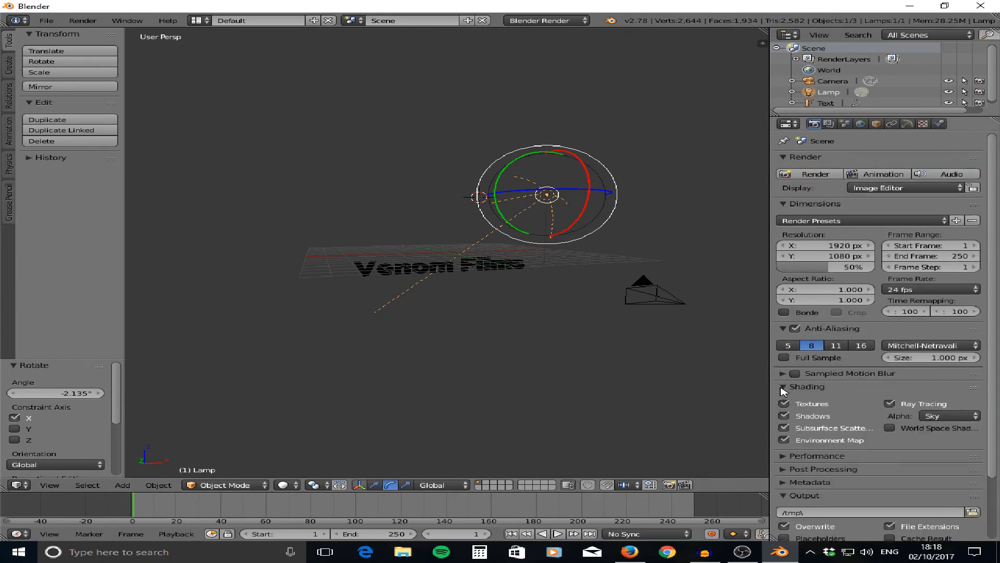
click(954, 416)
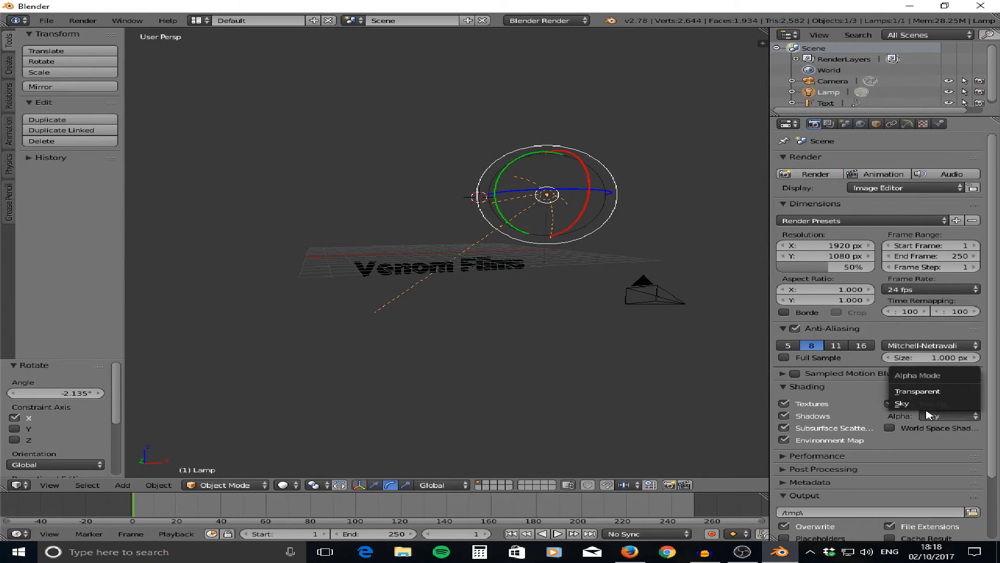
click(917, 391)
key(F12)
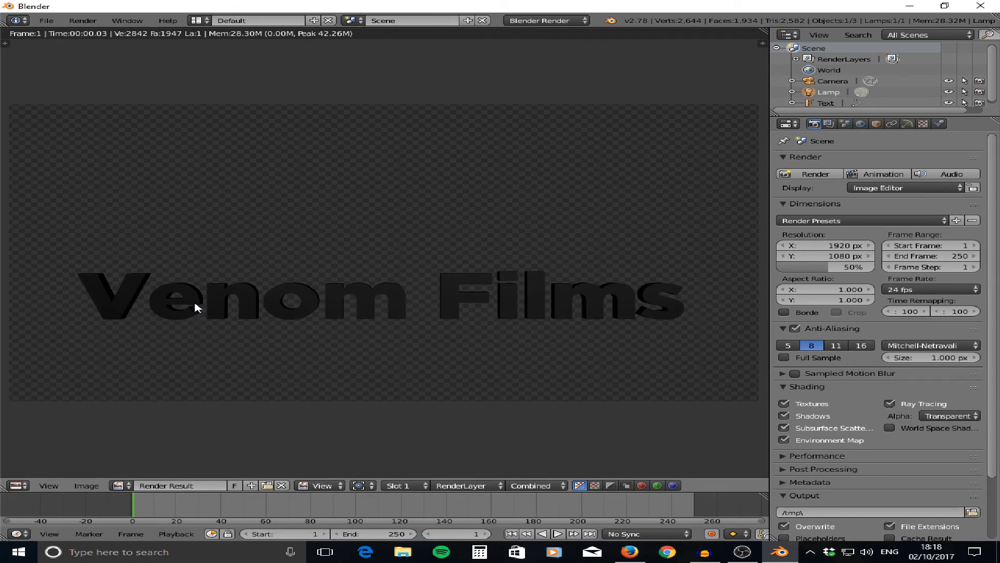
key(Escape)
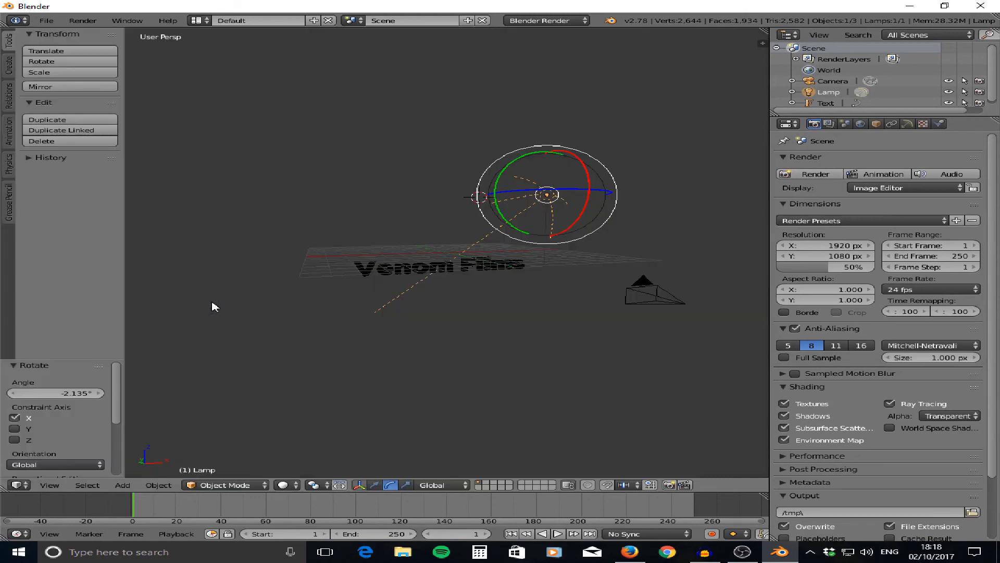
Review the render dimensions and output settings, and bring up the commands for rendering the image
scroll(857, 502, down, 3)
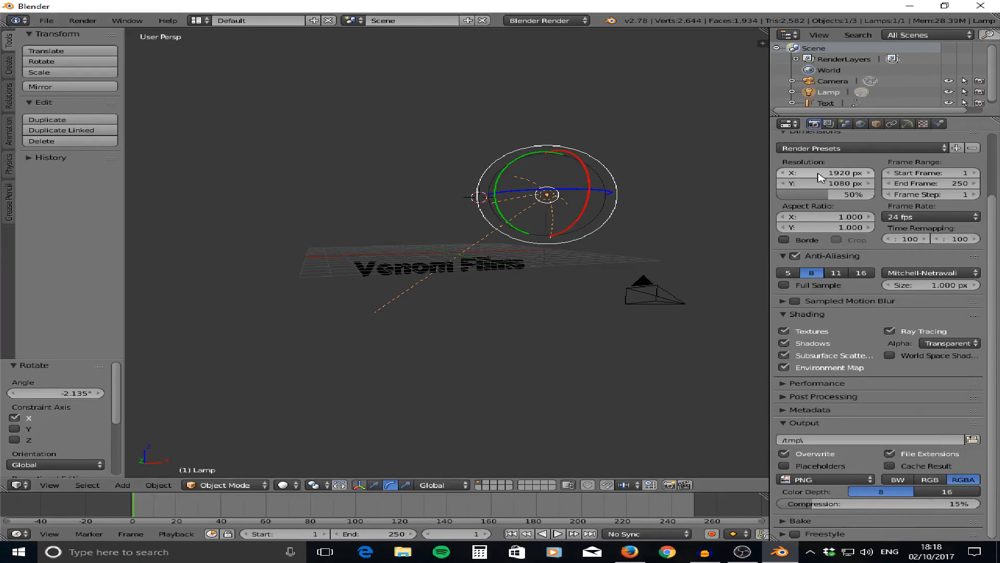
scroll(810, 133, up, 4)
scroll(469, 105, up, 2)
click(127, 20)
mouse_move(82, 20)
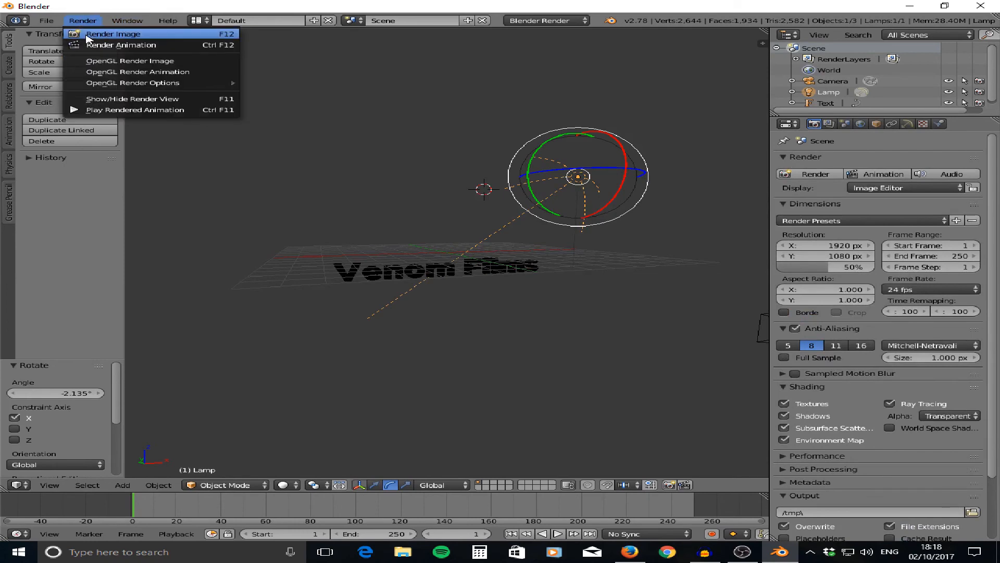